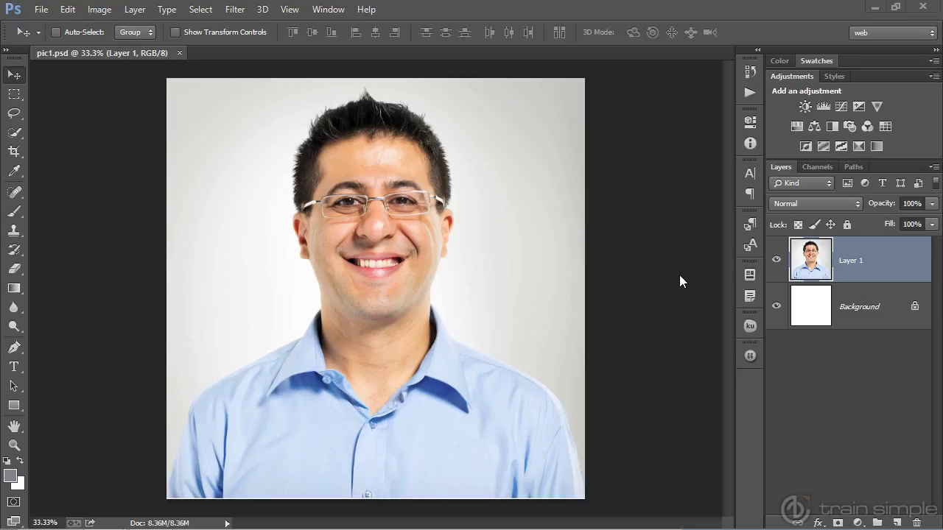
# Step: Show the Actions panel, expand Default Actions, abandon a Vignette rename, then collapse the set
pyautogui.click(335, 10)
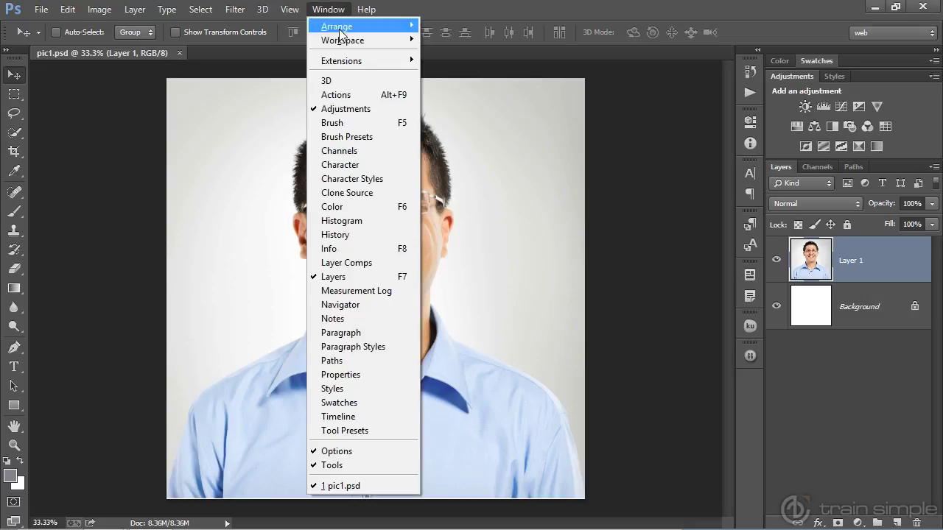
pyautogui.click(350, 93)
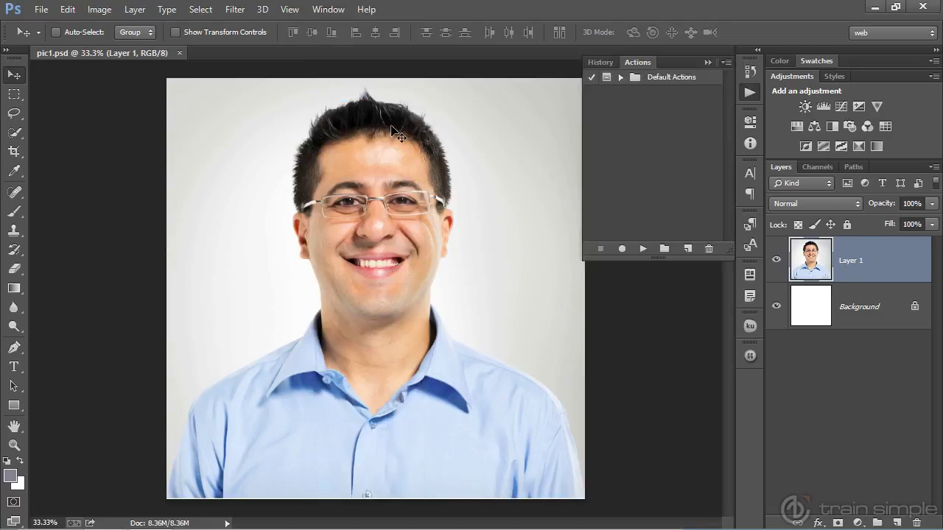
pyautogui.click(620, 78)
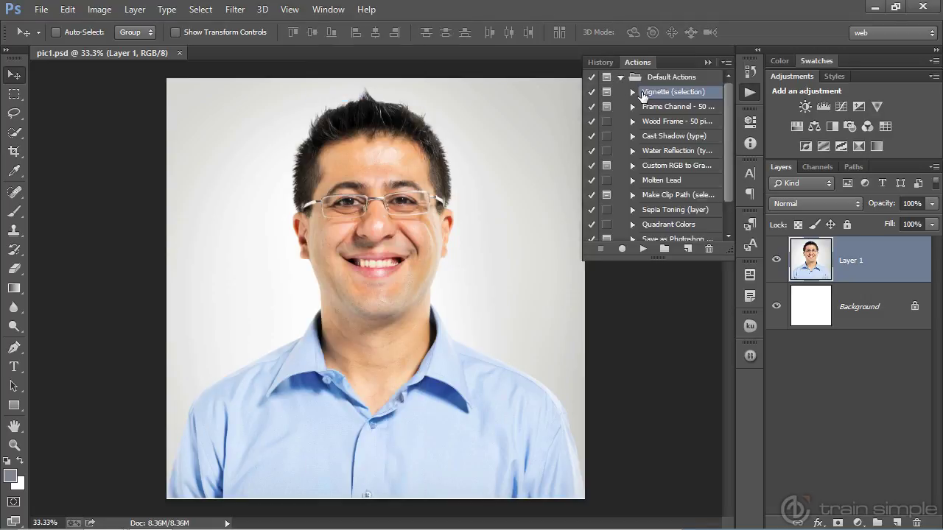
pyautogui.doubleClick(643, 92)
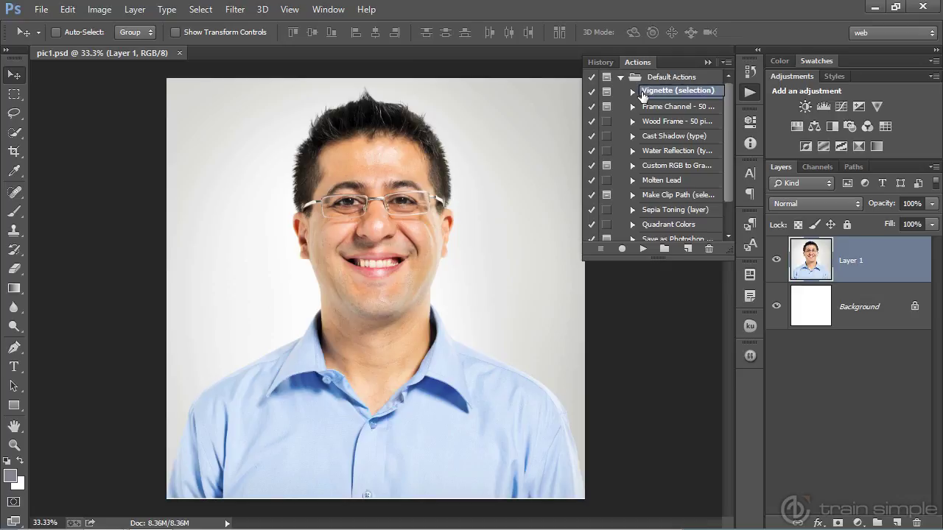
pyautogui.press('Return')
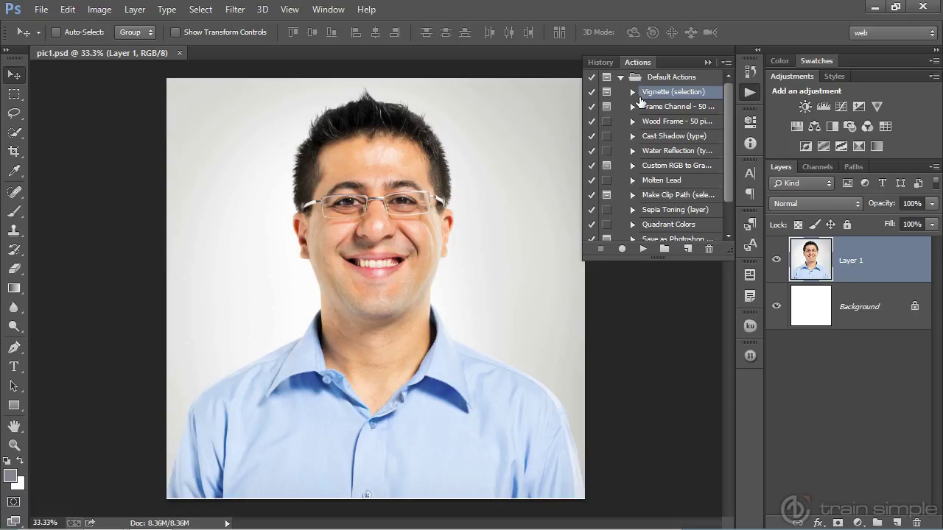
pyautogui.click(620, 77)
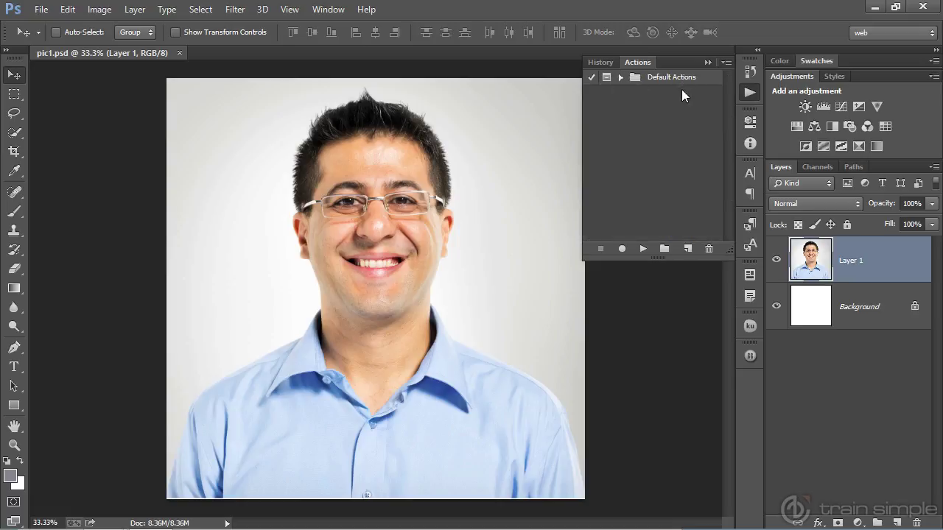
# Step: Create a new action set named 'Web Actions'
pyautogui.click(663, 250)
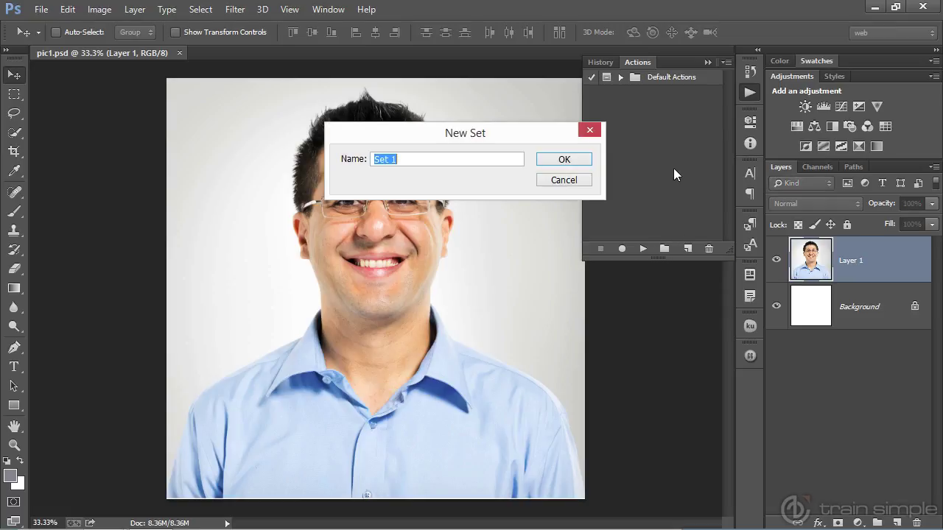
pyautogui.write('Web')
pyautogui.write(' Actio')
pyautogui.write('ns')
pyautogui.click(584, 159)
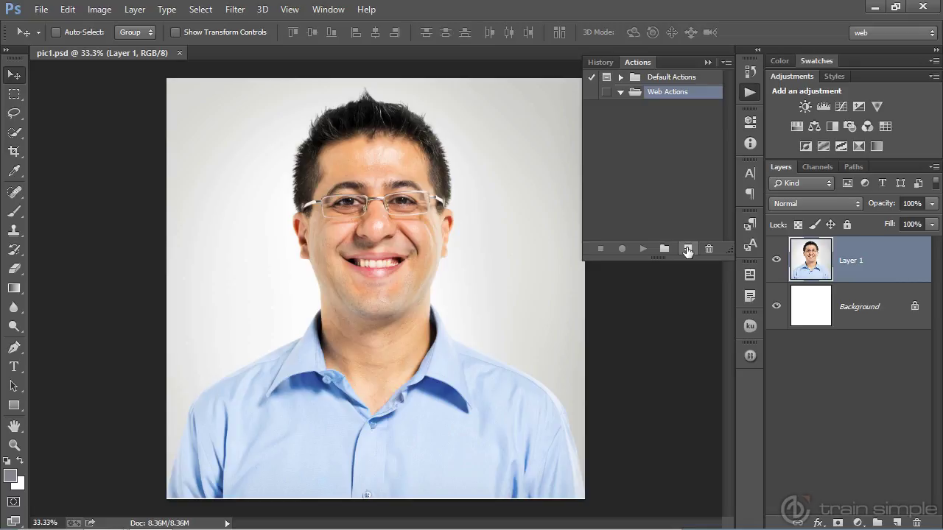
pyautogui.click(686, 249)
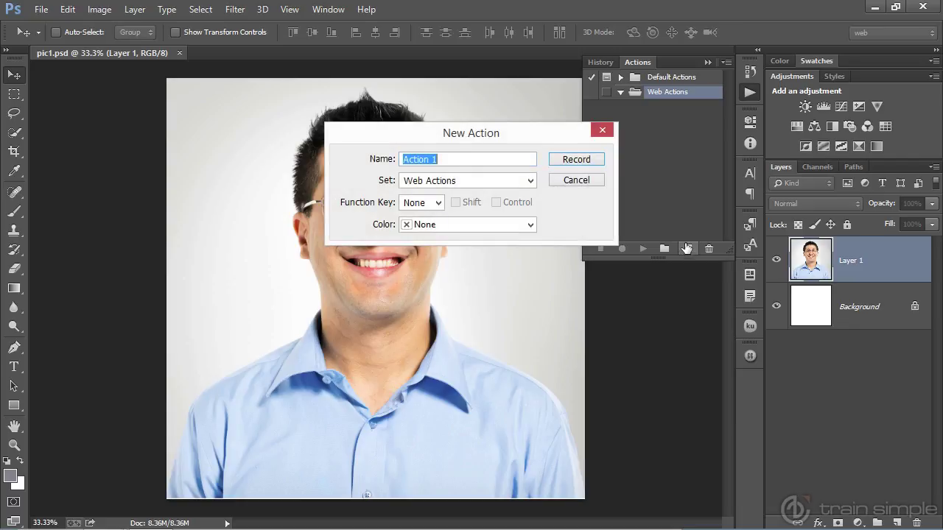
# Step: Create an orange-tagged 'Thumbnail' action in Web Actions and begin recording
pyautogui.write('Thumbn')
pyautogui.write('ail')
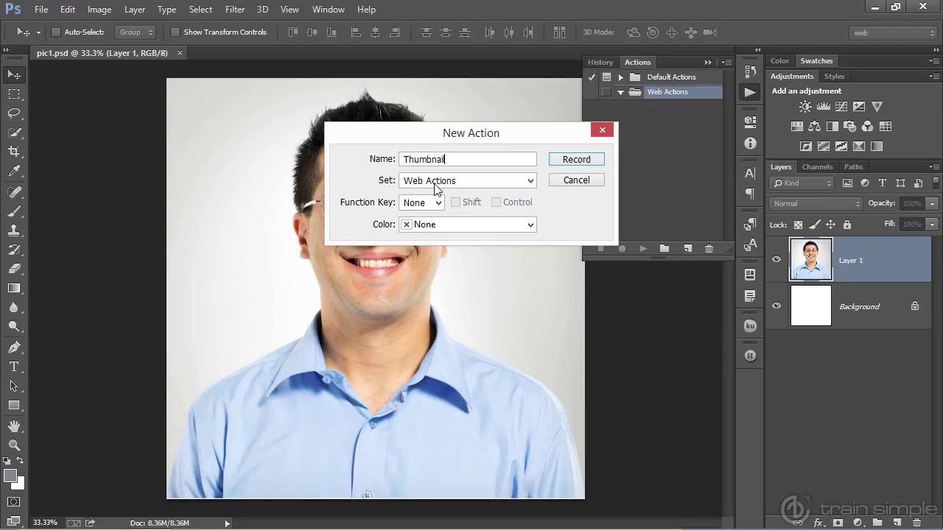
pyautogui.click(530, 224)
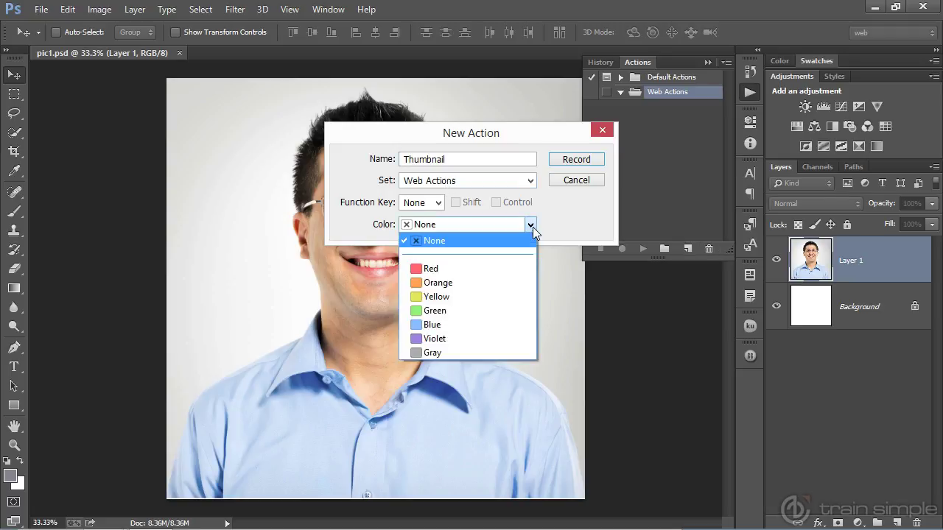
pyautogui.click(489, 283)
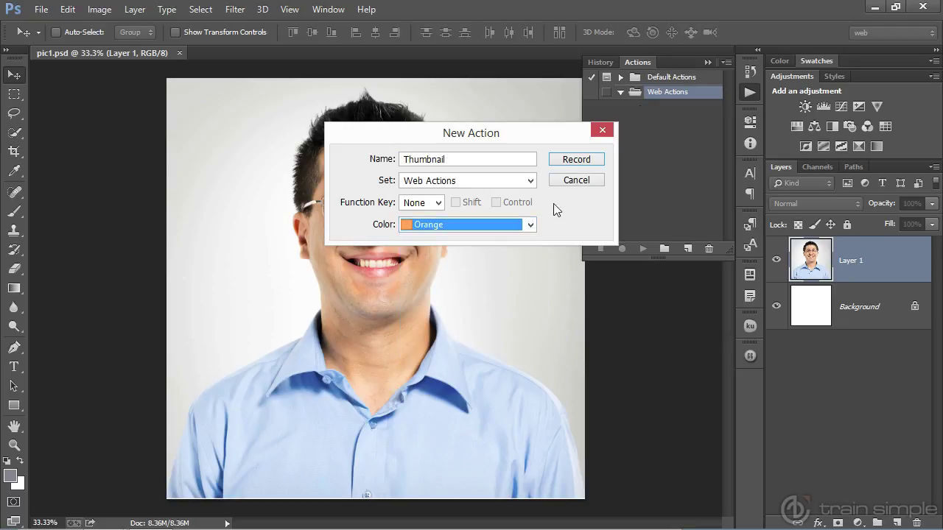
pyautogui.click(579, 161)
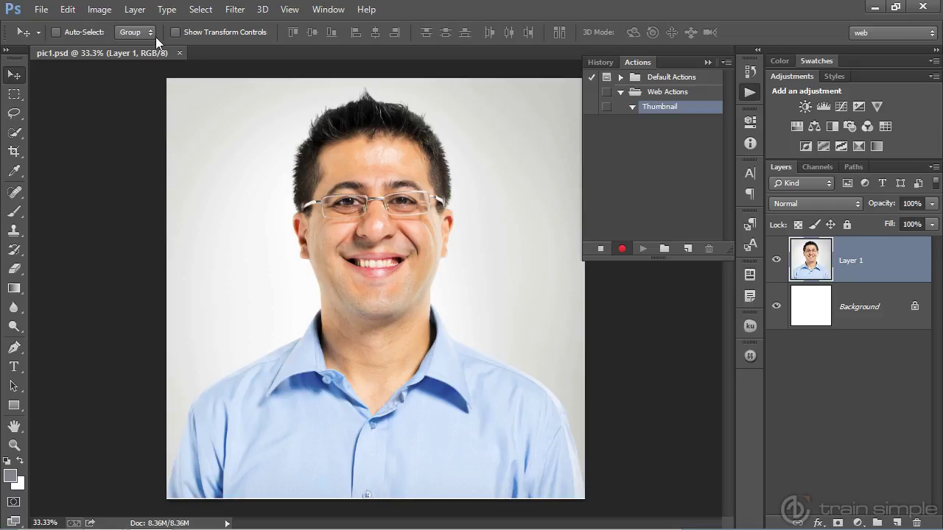
pyautogui.click(100, 9)
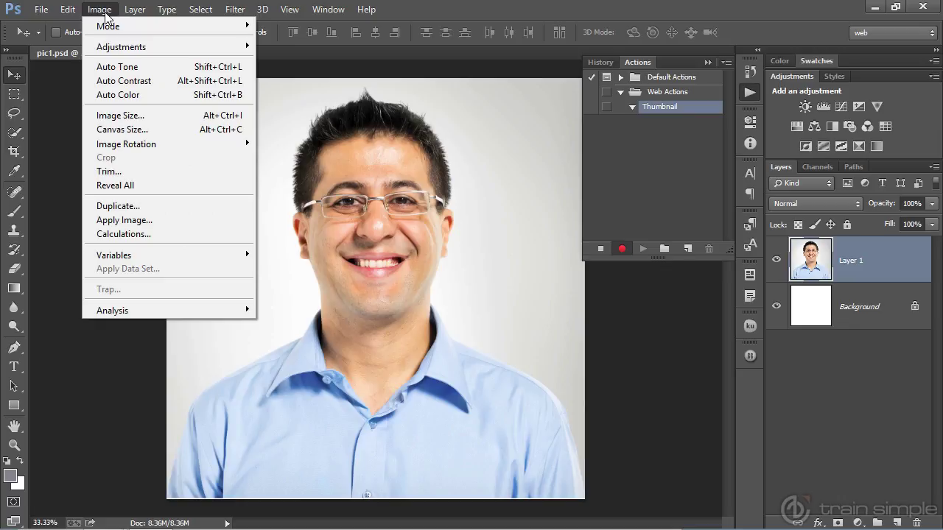
# Step: Resize the headshot to 20 percent width and height at 72 pixels/inch
pyautogui.click(123, 118)
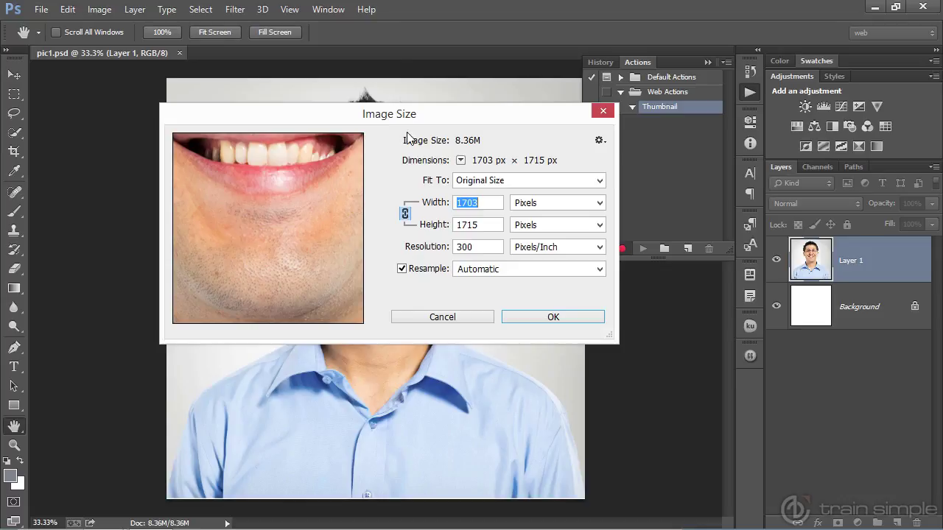
pyautogui.click(599, 204)
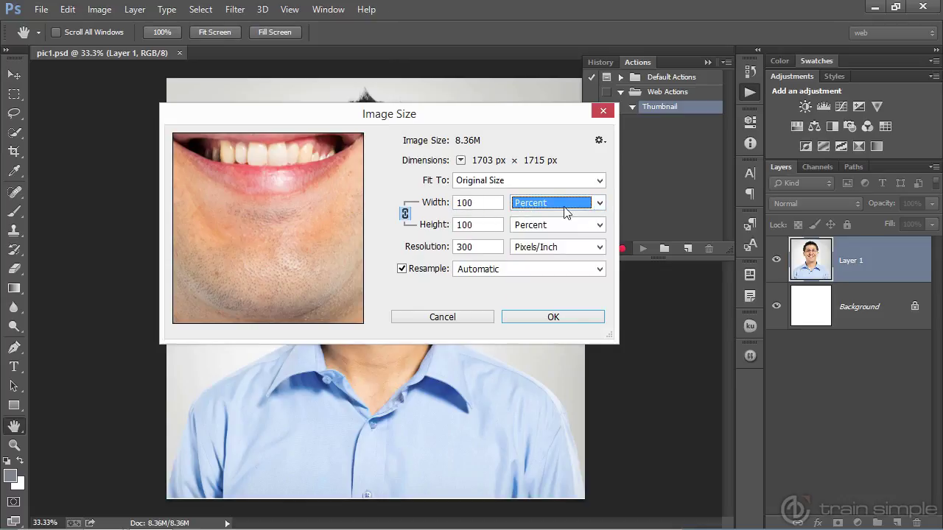
pyautogui.click(485, 203)
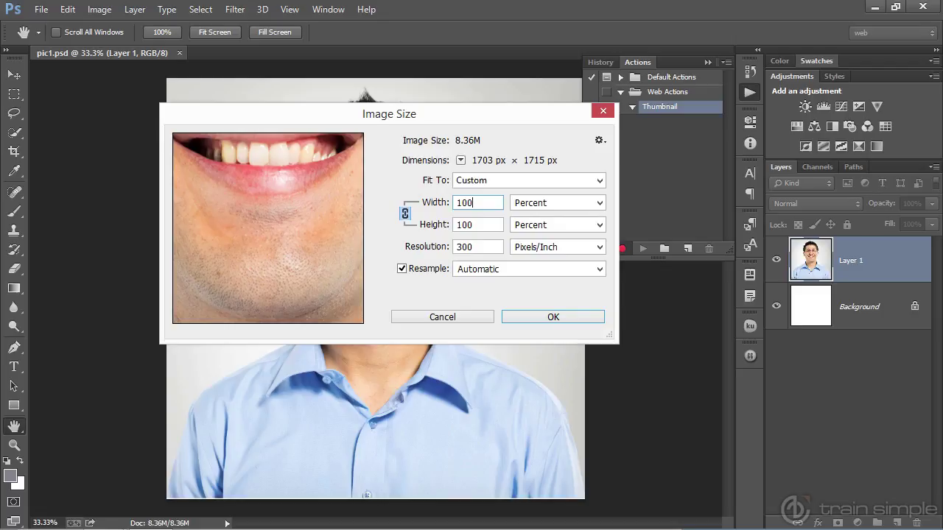
pyautogui.press('BackSpace')
pyautogui.press('BackSpace')
pyautogui.press('BackSpace')
pyautogui.write('20')
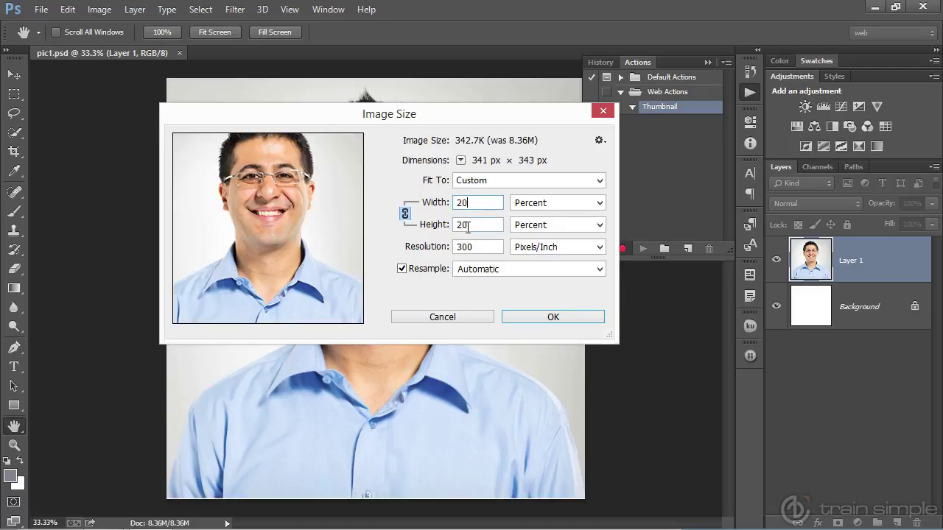
pyautogui.click(446, 251)
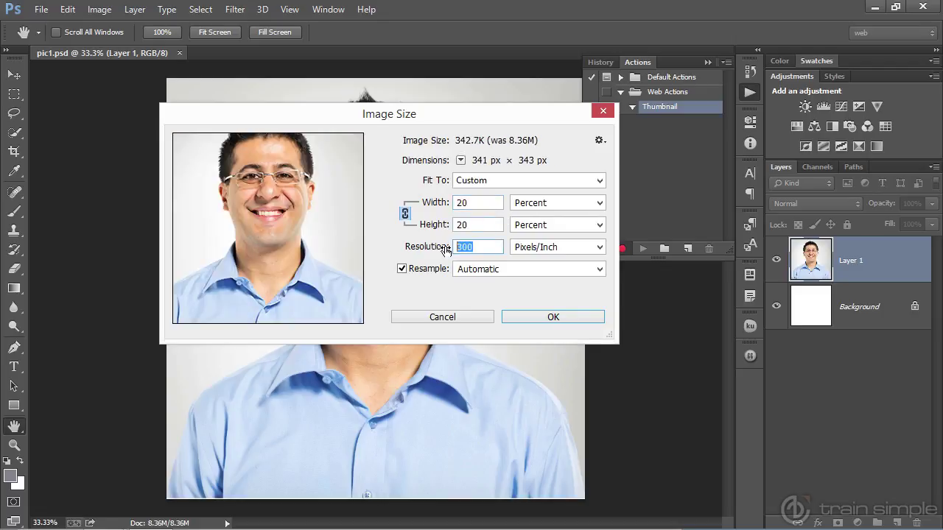
pyautogui.write('72')
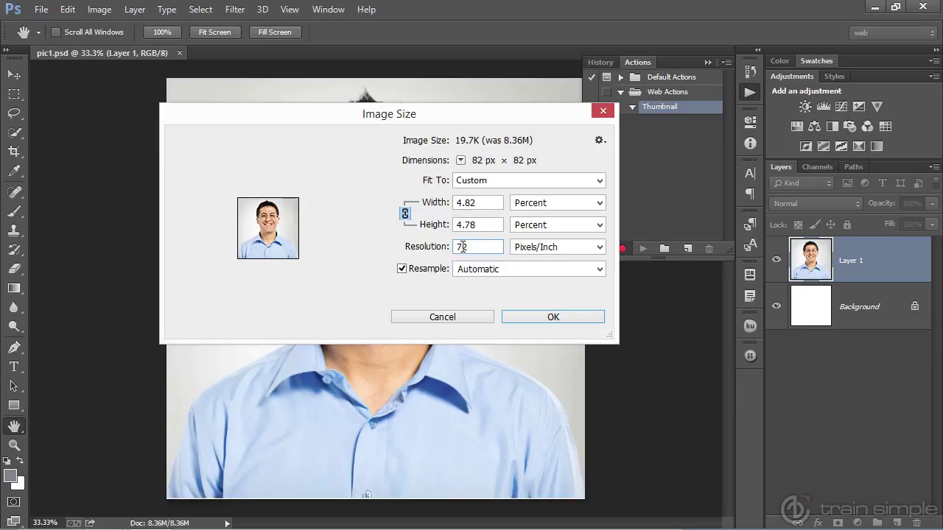
pyautogui.doubleClick(485, 204)
pyautogui.write('20')
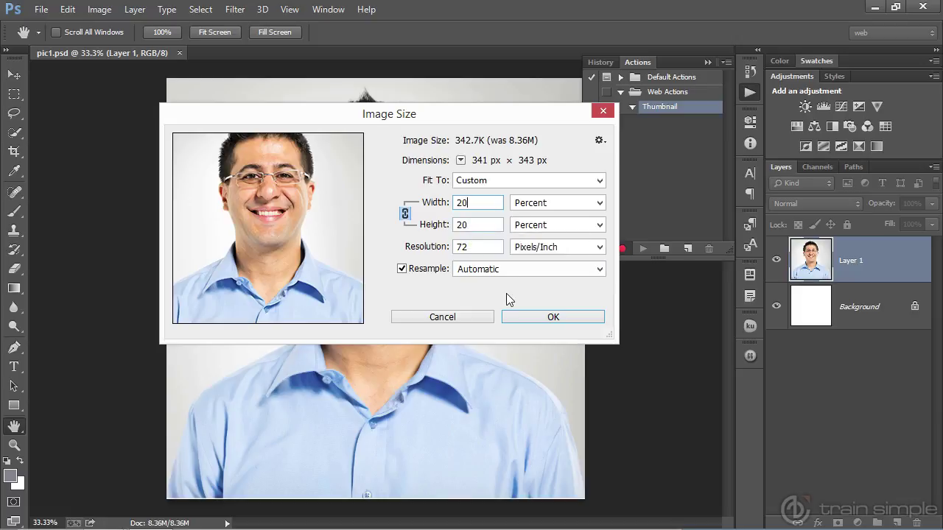
pyautogui.click(537, 316)
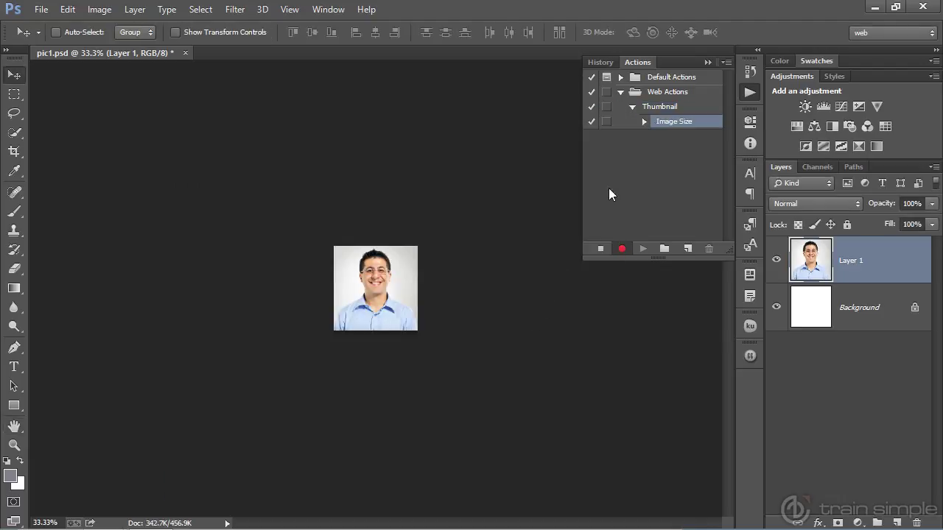
# Step: Expand the recorded Image Size step and stop recording the Thumbnail action
pyautogui.click(644, 123)
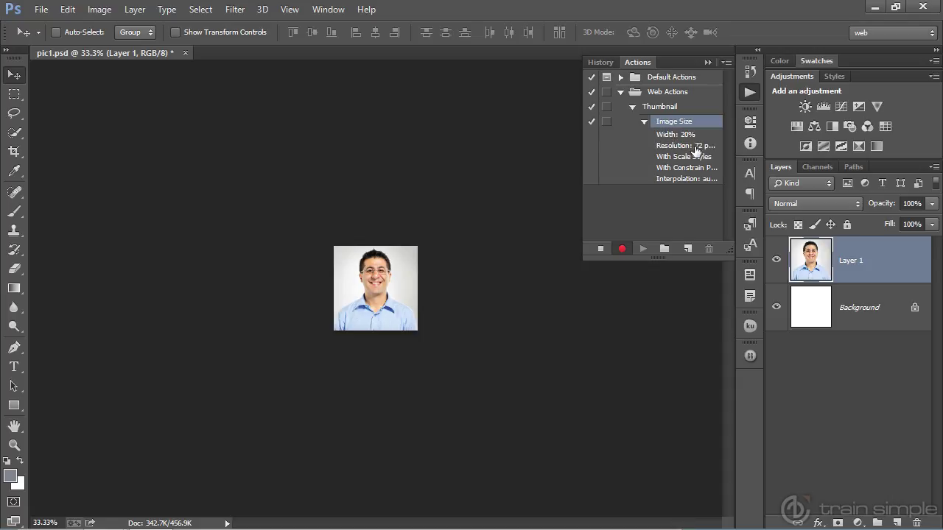
pyautogui.click(598, 251)
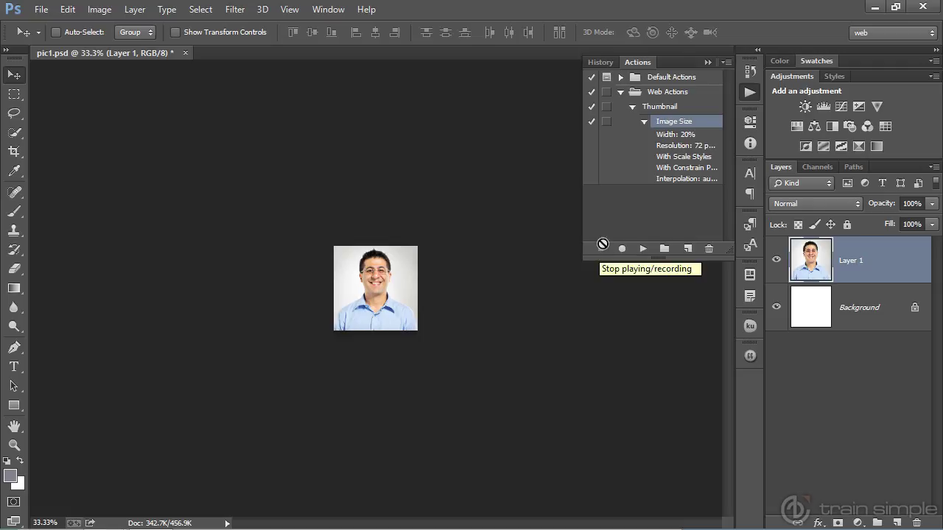
# Step: Expand Default Actions, lengthen the Actions panel, and switch it to Button Mode
pyautogui.click(631, 108)
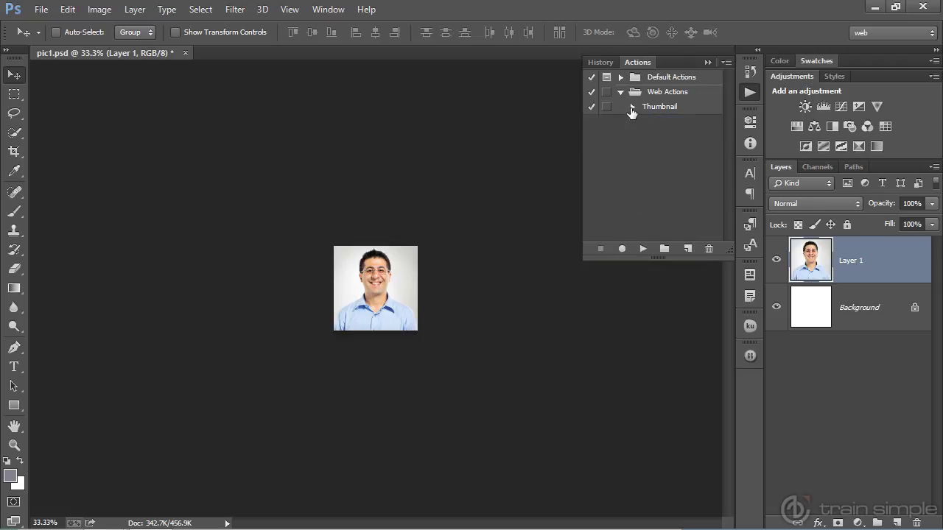
pyautogui.click(620, 78)
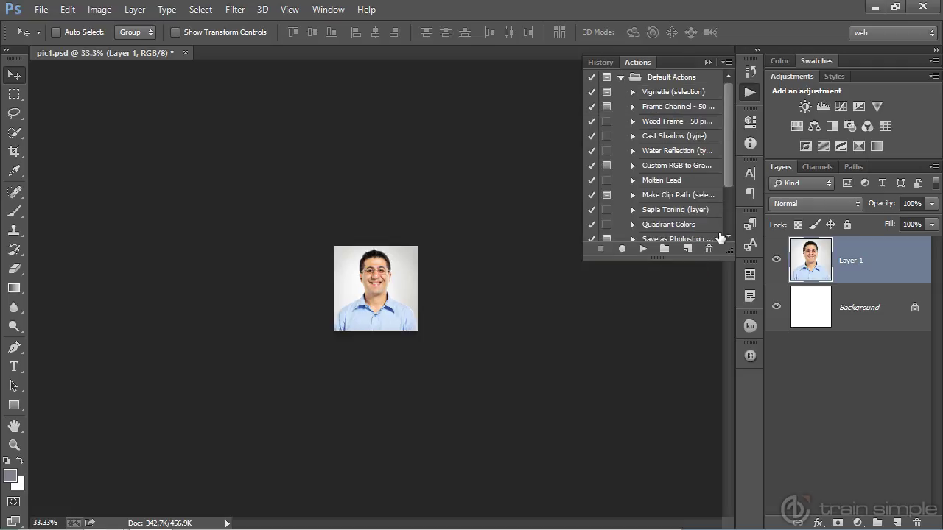
pyautogui.moveTo(725, 257); pyautogui.dragTo(698, 360)
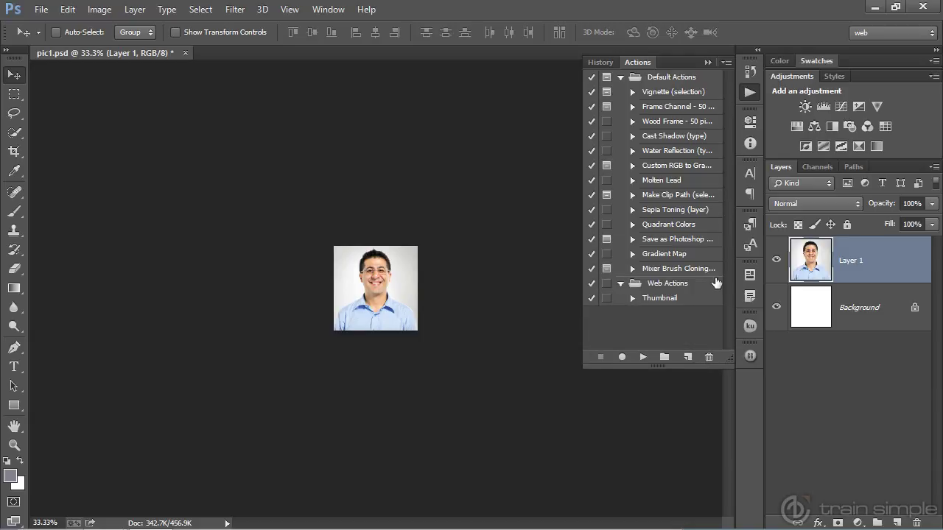
pyautogui.click(724, 65)
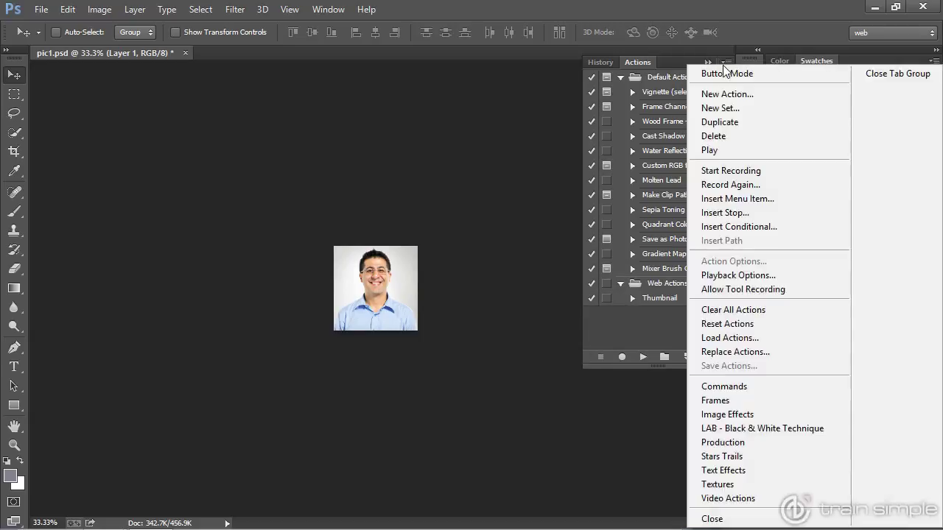
pyautogui.click(721, 74)
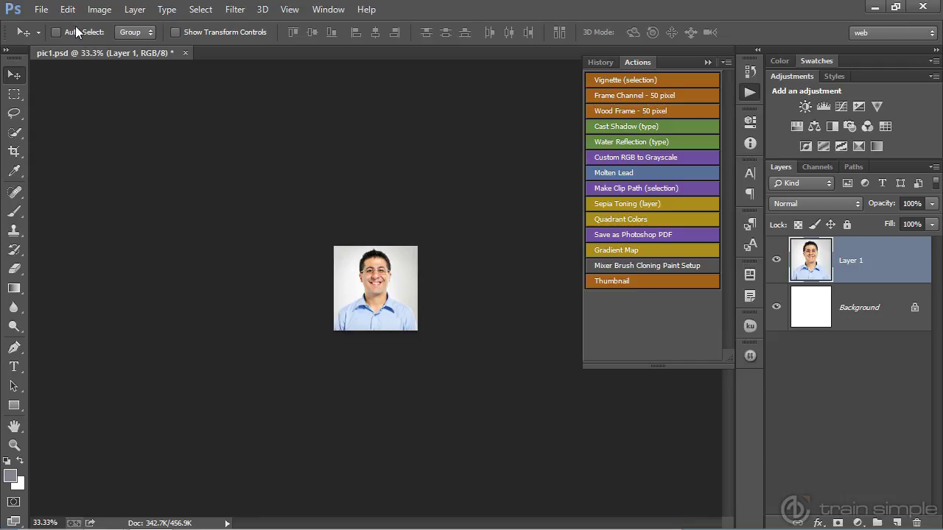
# Step: Open the pic2 headshot and run the Thumbnail action on it
pyautogui.click(43, 10)
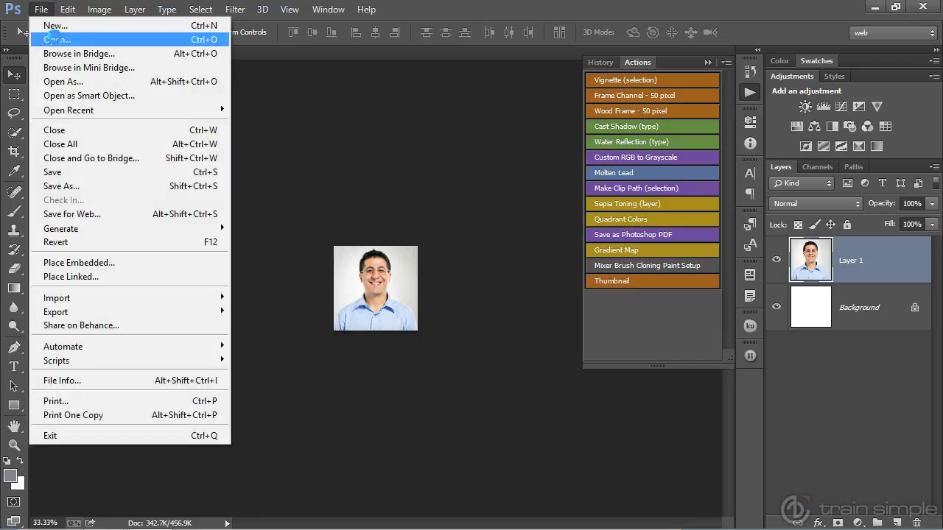
pyautogui.click(56, 39)
pyautogui.click(261, 125)
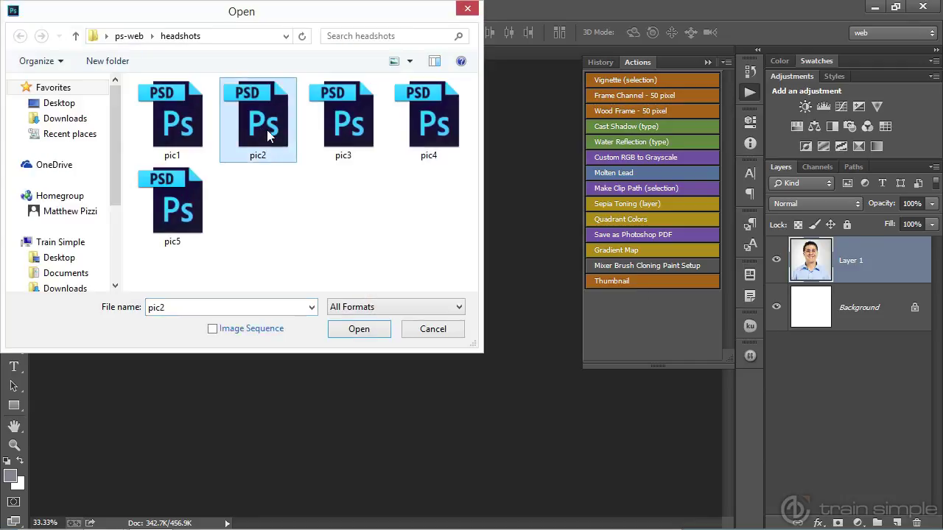
pyautogui.click(362, 329)
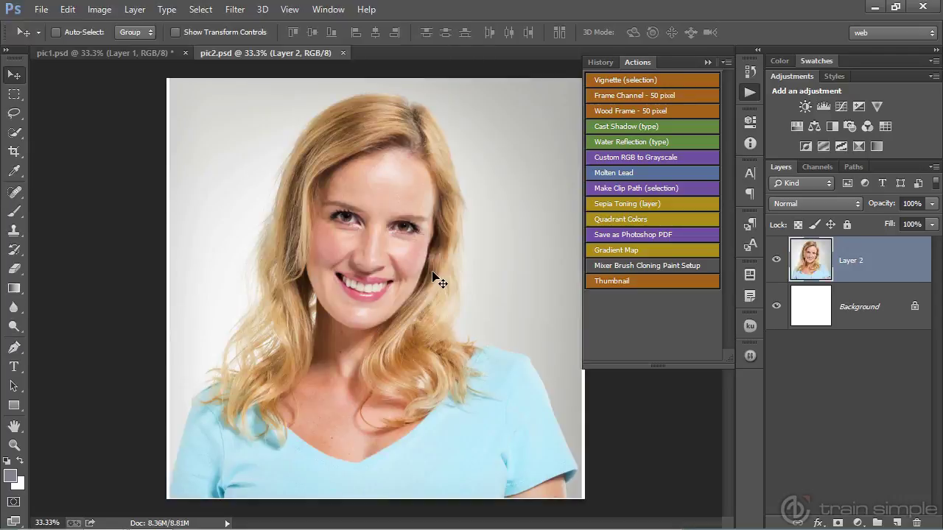
pyautogui.click(604, 280)
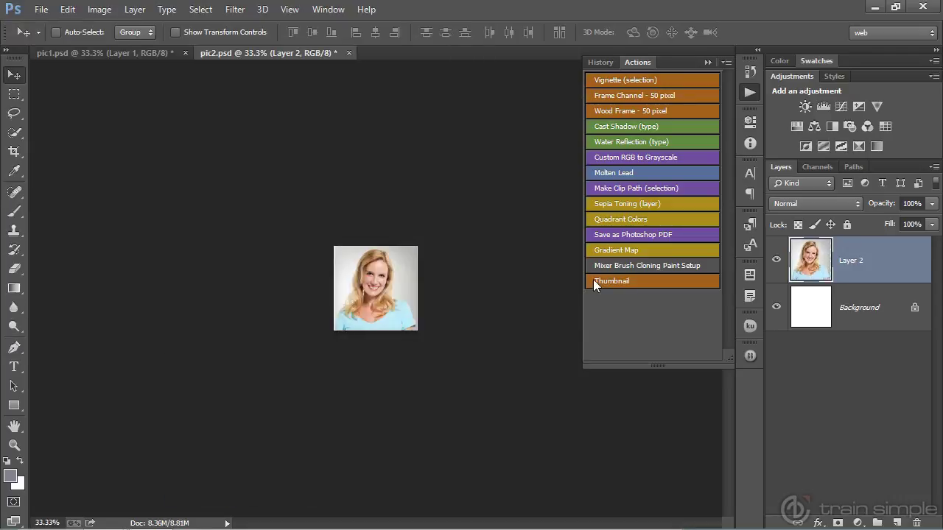